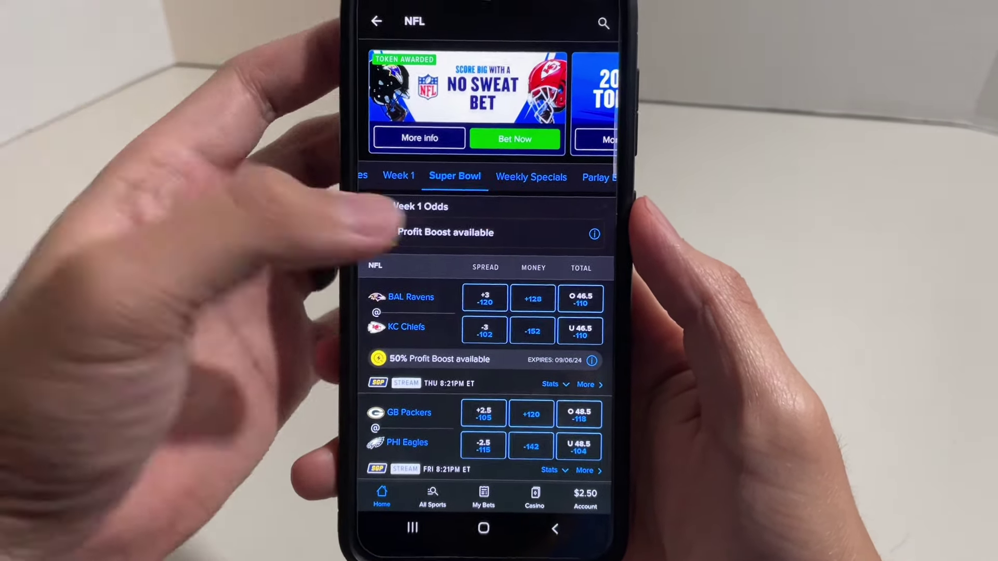
{"action": "left_click", "coordinate": [471, 162]}
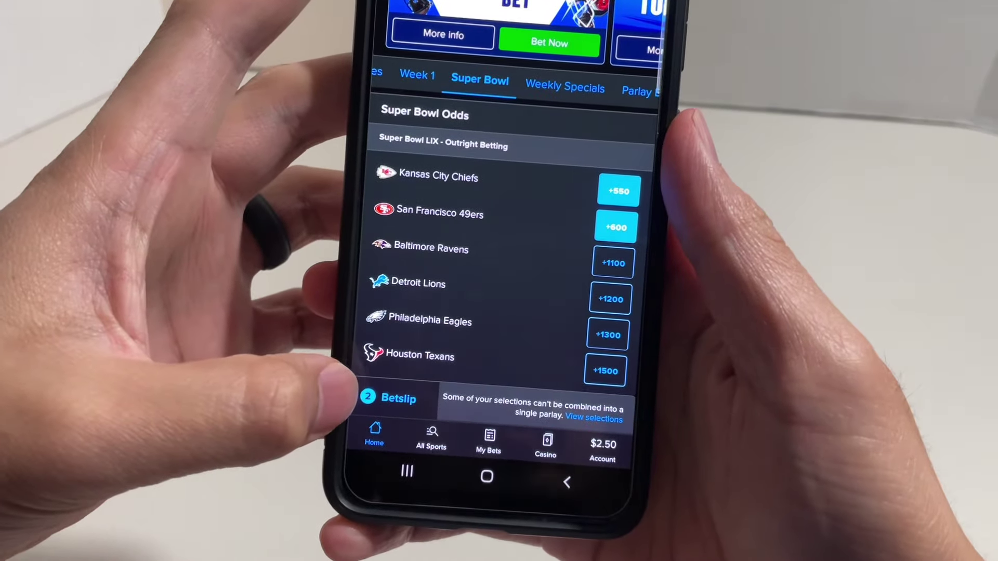
{"action": "left_click", "coordinate": [387, 399]}
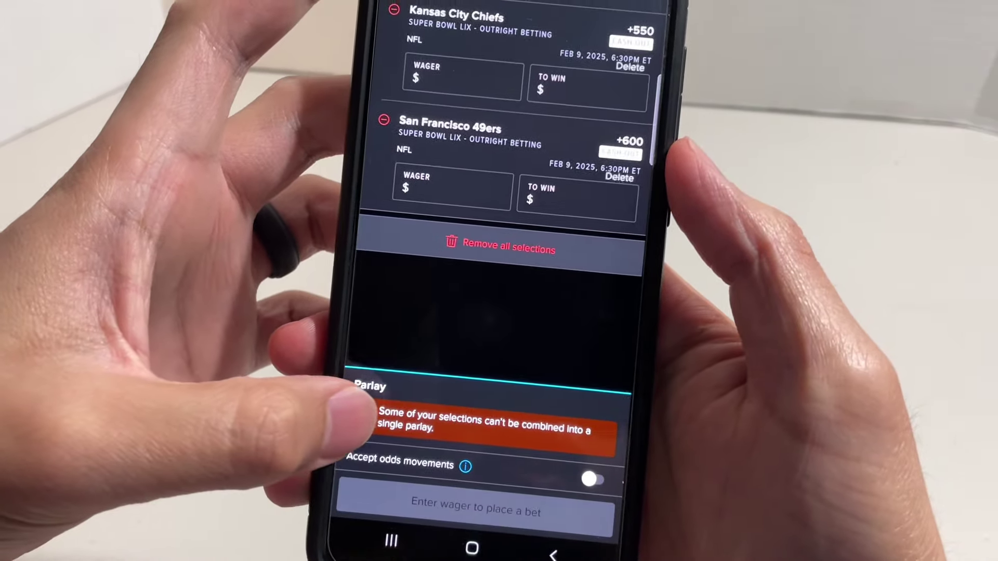
{"action": "left_click", "coordinate": [378, 410]}
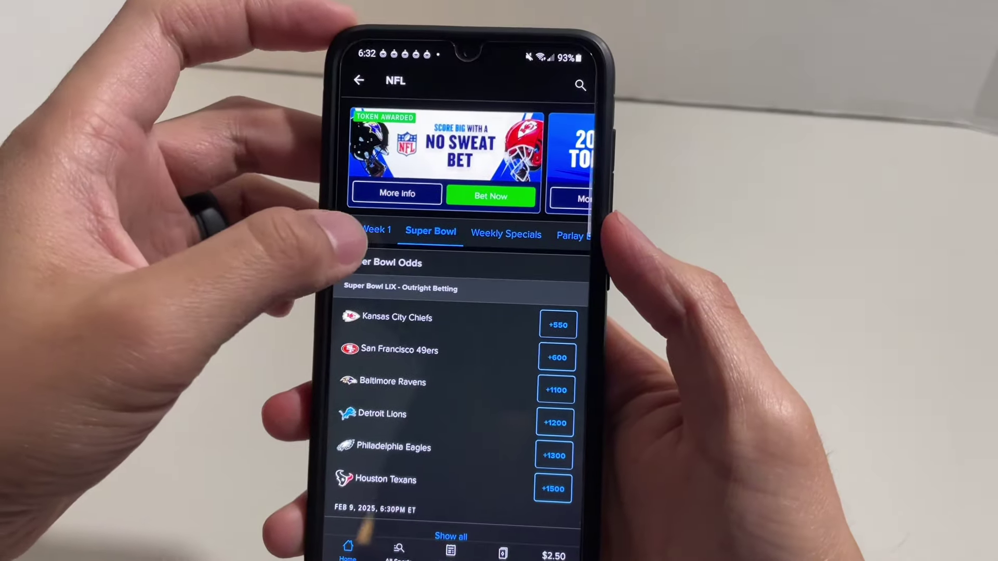
{"action": "left_click_drag", "start_coordinate": [375, 236], "coordinate": [413, 237]}
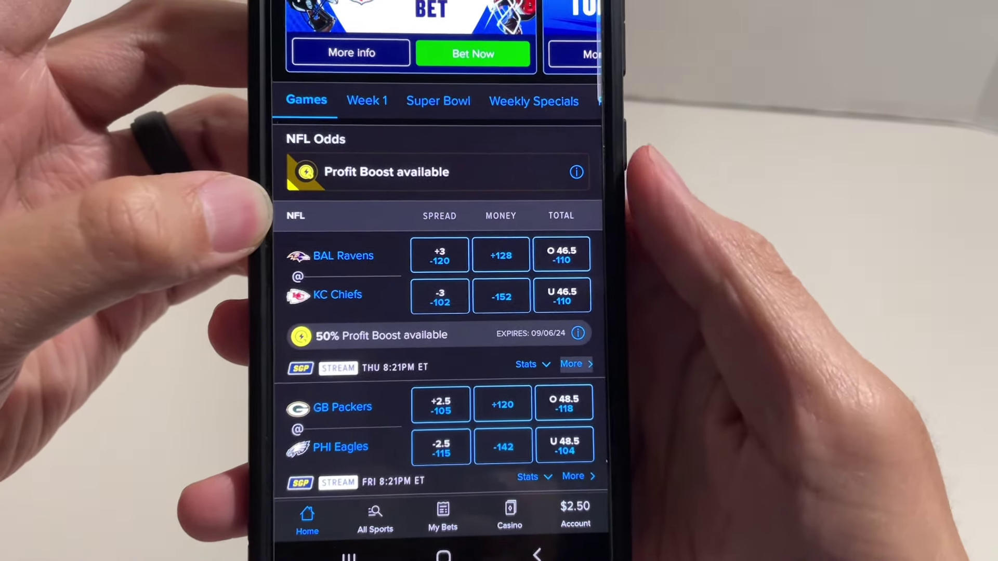
Open the Ravens @ Chiefs game page and swipe to the 5-leg and 6-leg popular parlays.
{"action": "left_click", "coordinate": [569, 359]}
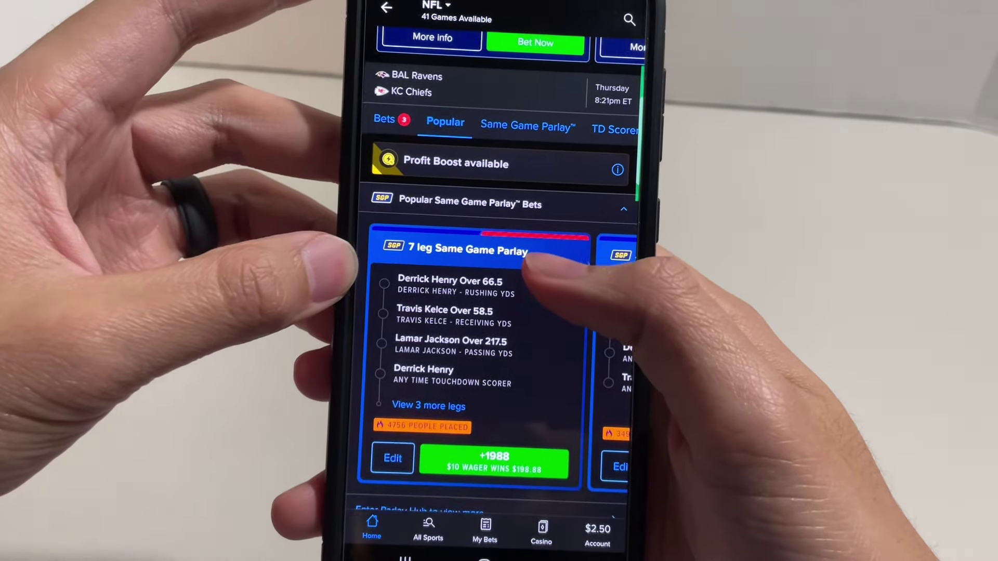
{"action": "scroll", "coordinate": [519, 332], "scroll_direction": "down", "scroll_amount": 2}
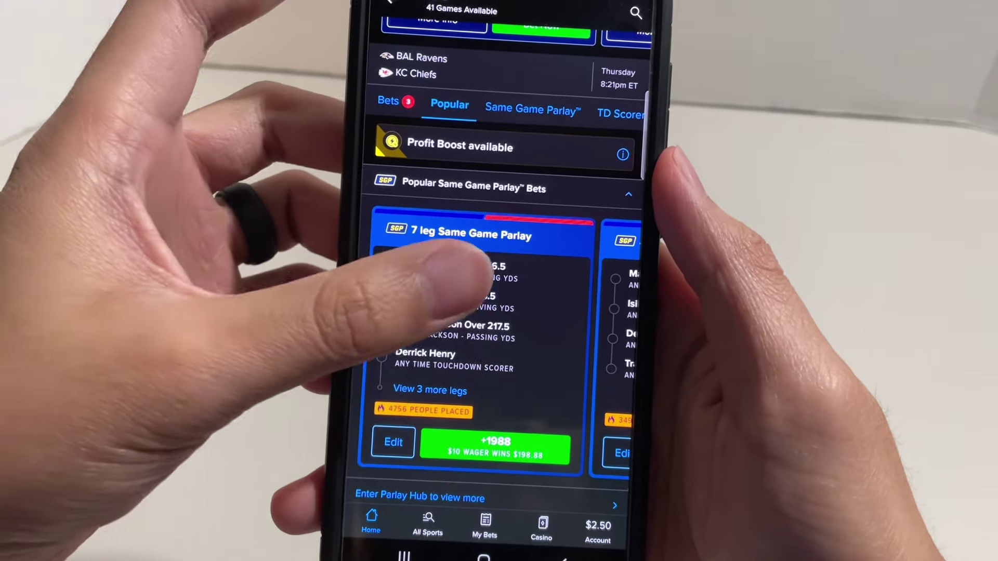
{"action": "scroll", "coordinate": [475, 311], "scroll_direction": "right", "scroll_amount": 3}
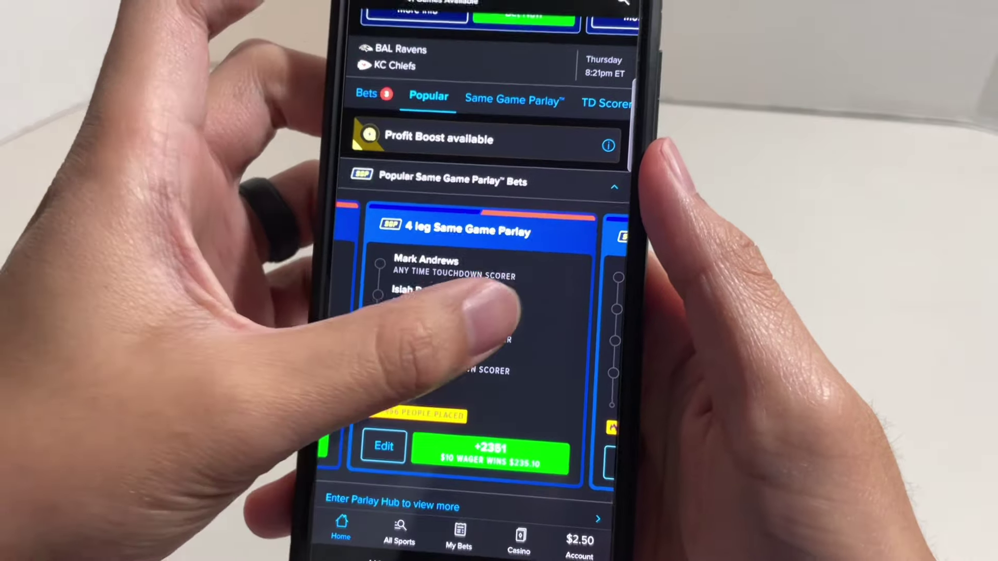
{"action": "left_click_drag", "start_coordinate": [484, 289], "coordinate": [336, 313]}
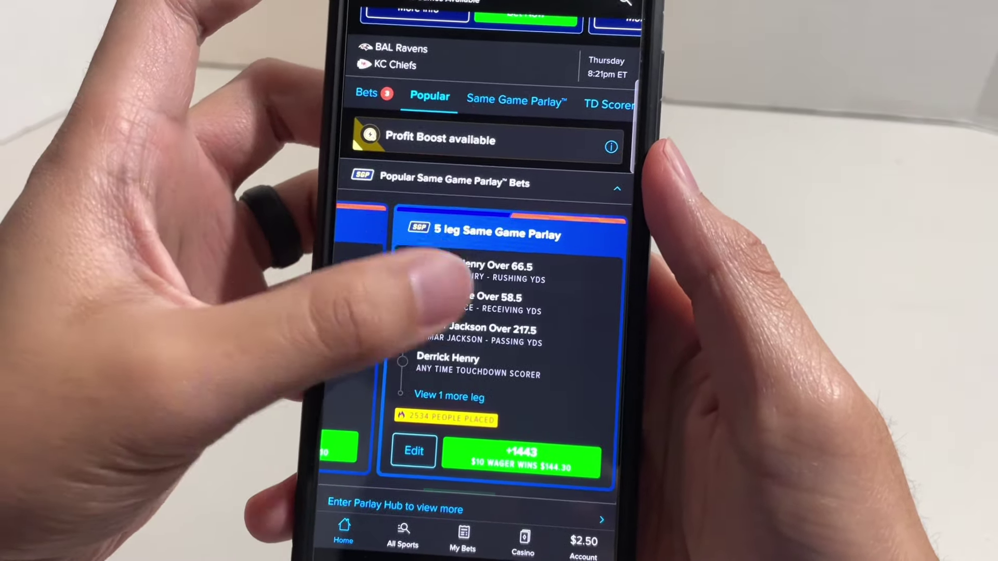
{"action": "left_click_drag", "start_coordinate": [448, 281], "coordinate": [289, 266]}
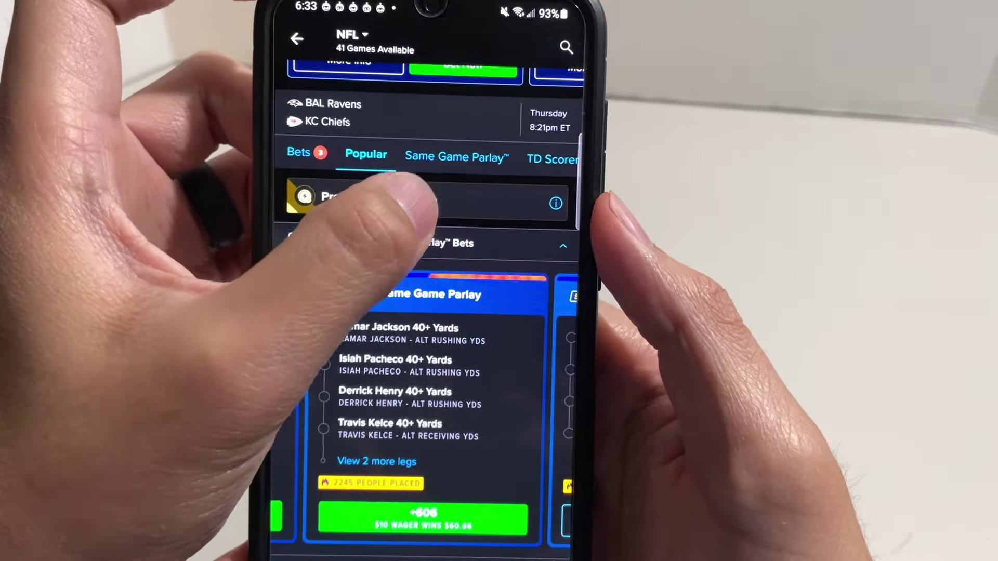
Build a same game parlay with Over 46.5 total points and Derrick Henry anytime touchdown.
{"action": "left_click", "coordinate": [456, 157]}
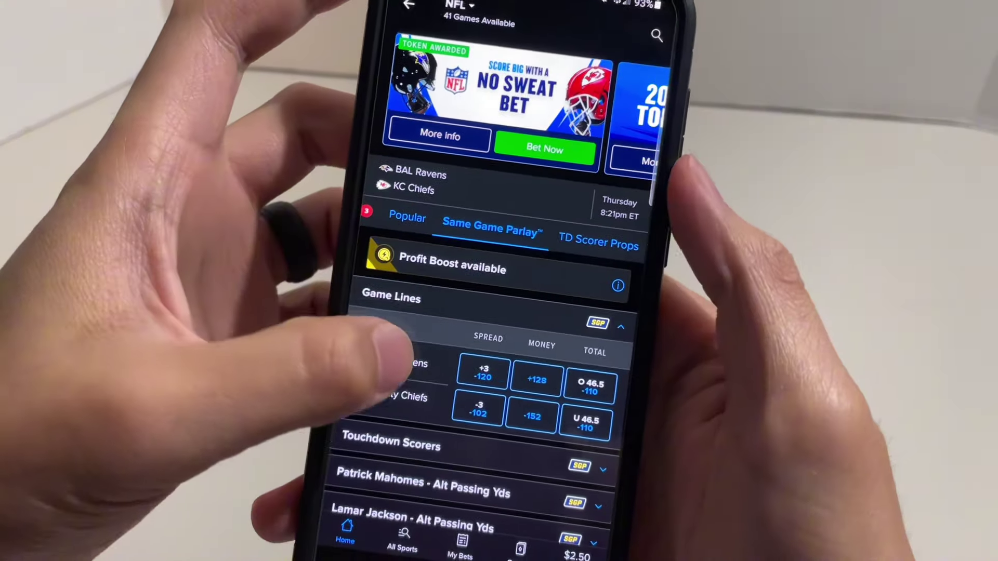
{"action": "scroll", "coordinate": [484, 352], "scroll_direction": "down", "scroll_amount": 3}
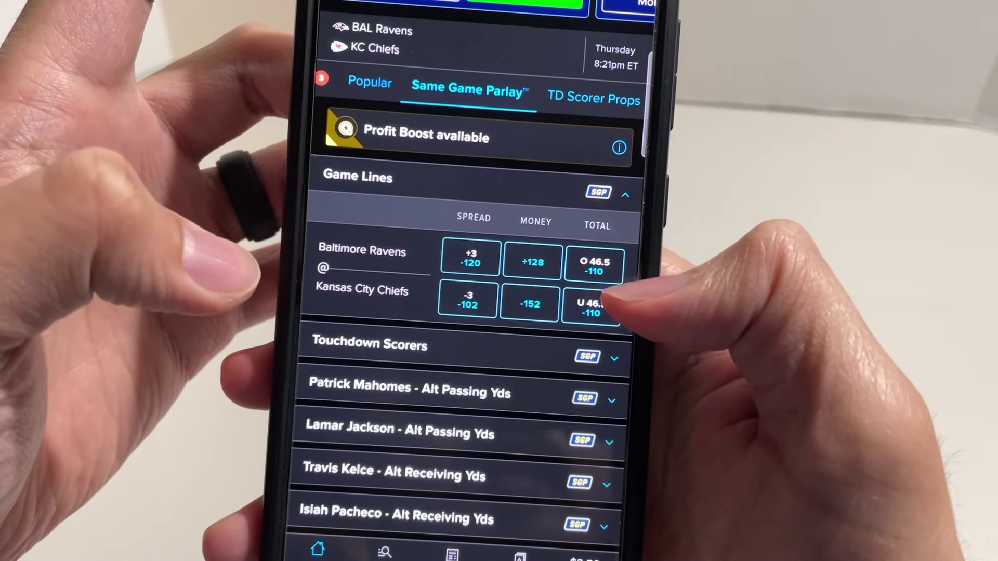
{"action": "left_click", "coordinate": [597, 269]}
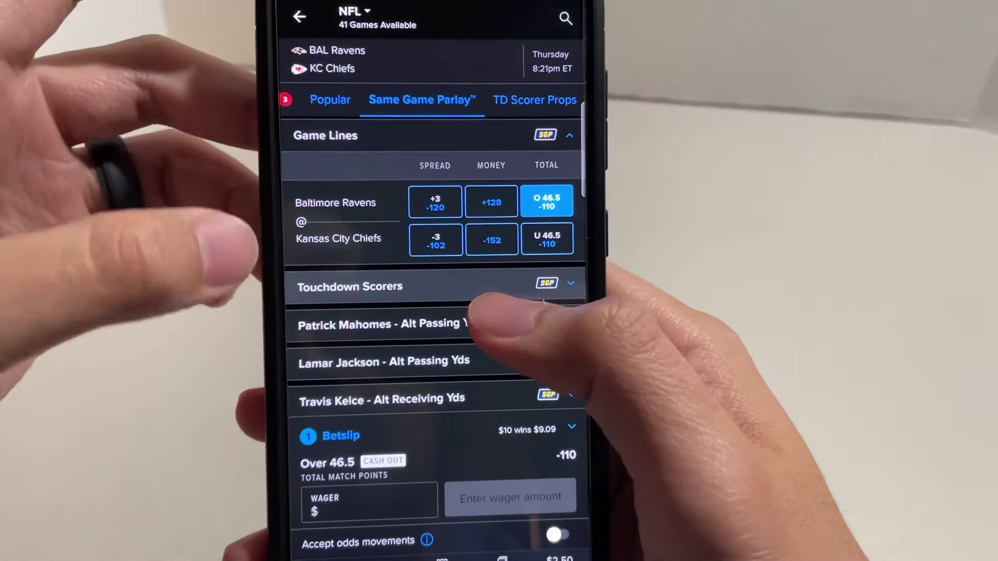
{"action": "left_click", "coordinate": [581, 281]}
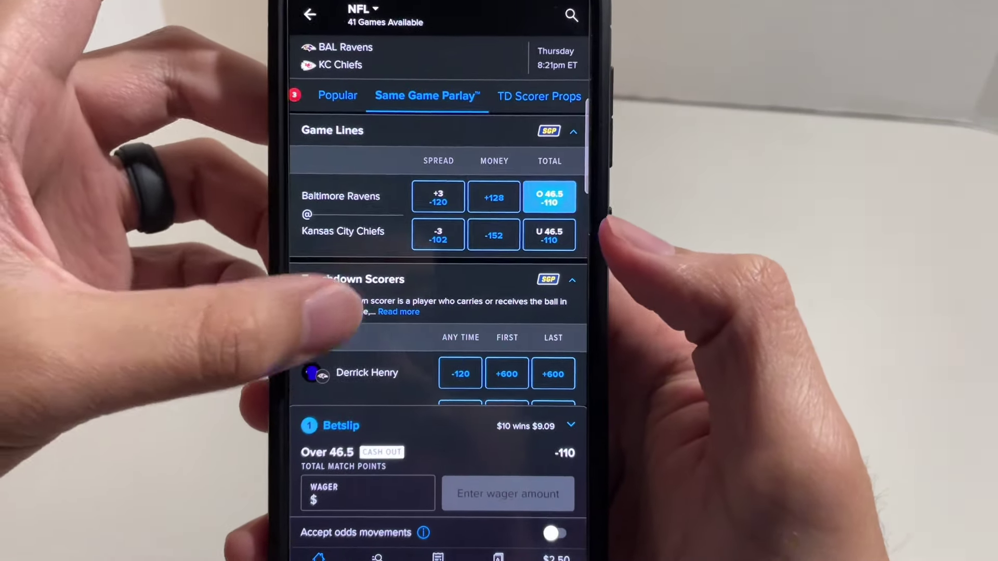
{"action": "scroll", "coordinate": [437, 312], "scroll_direction": "down", "scroll_amount": 2}
{"action": "left_click", "coordinate": [476, 236]}
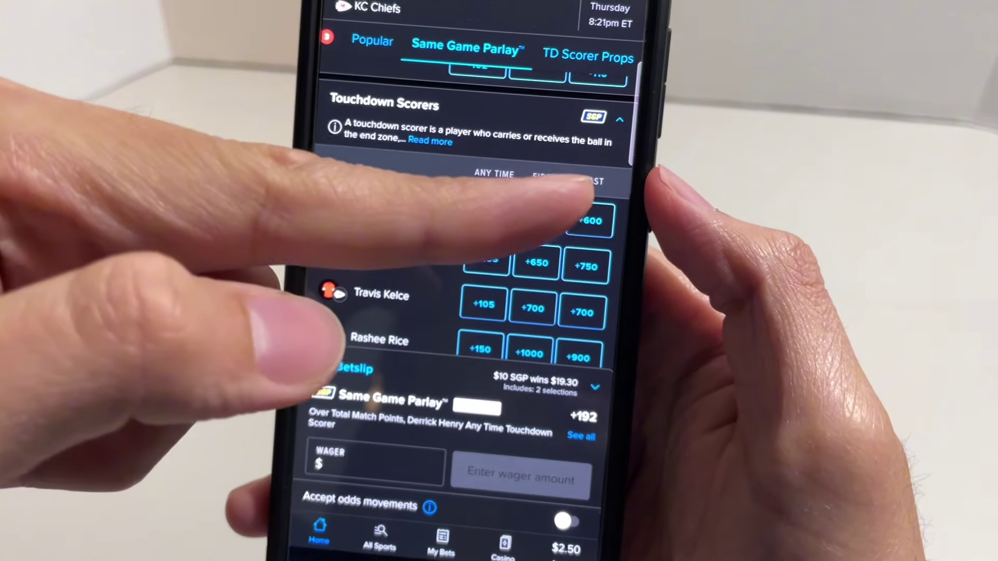
{"action": "scroll", "coordinate": [343, 234], "scroll_direction": "down", "scroll_amount": 1}
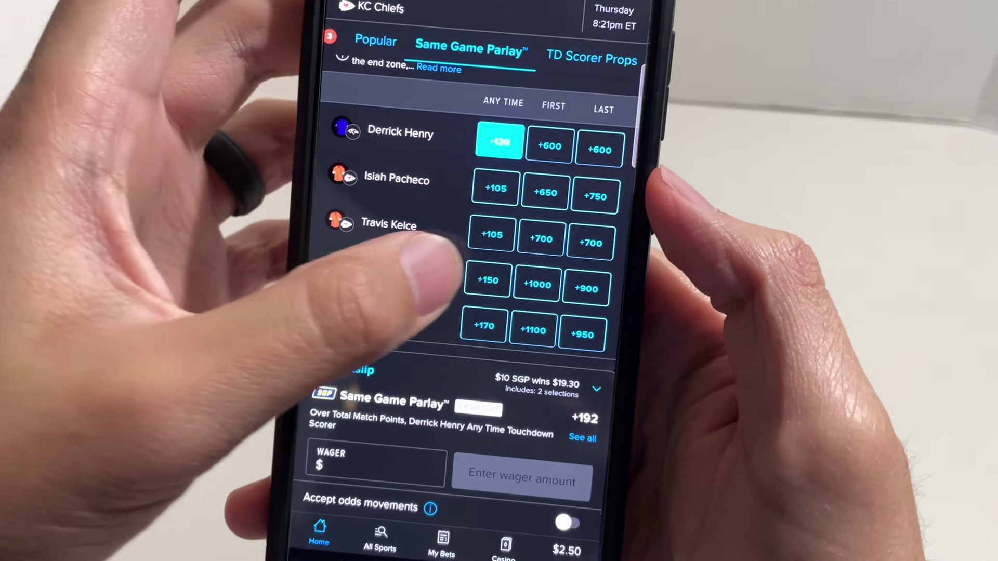
Add Travis Kelce and Isiah Pacheco anytime touchdowns to the parlay, then collapse the betslip.
{"action": "left_click", "coordinate": [494, 233]}
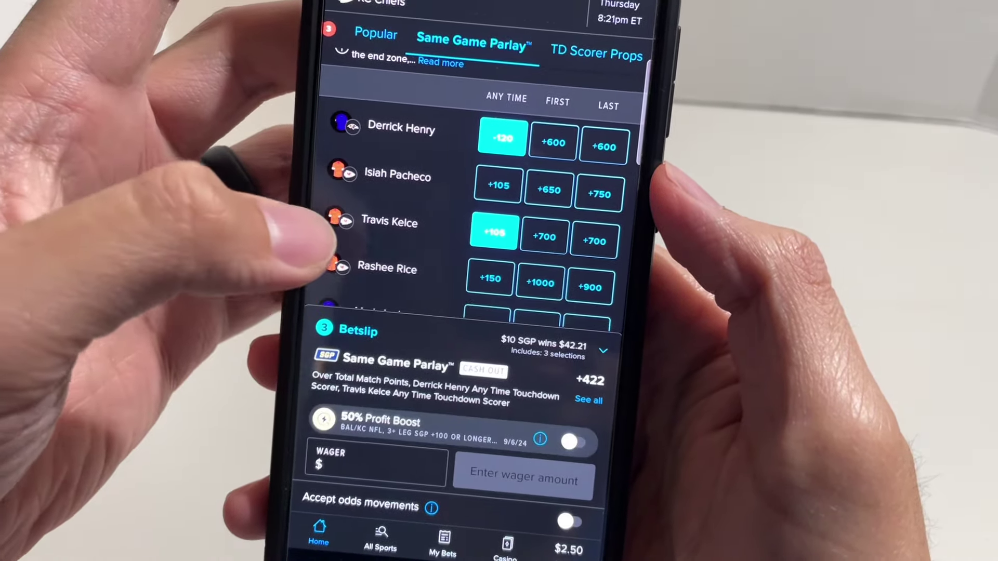
{"action": "scroll", "coordinate": [370, 250], "scroll_direction": "down", "scroll_amount": 1}
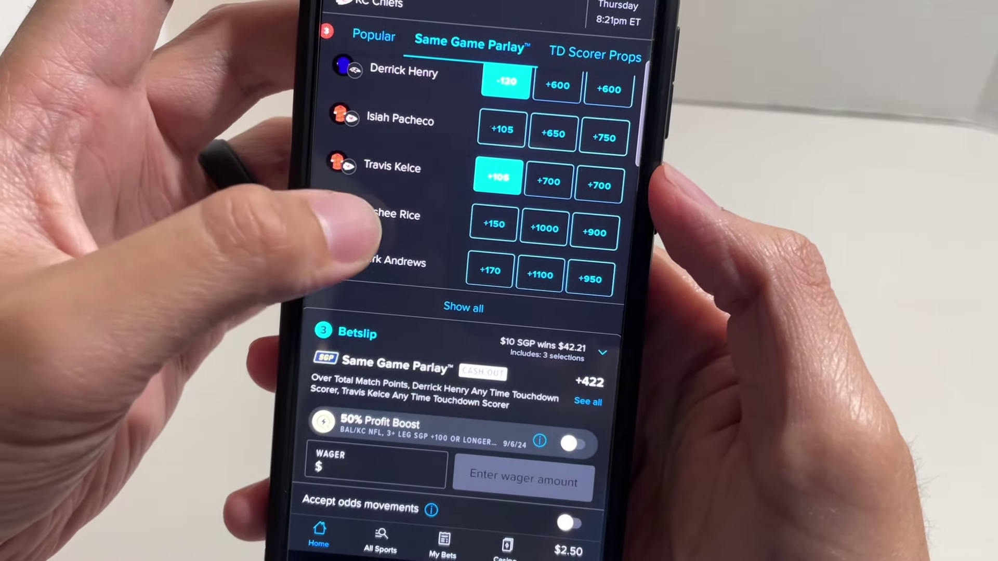
{"action": "scroll", "coordinate": [468, 234], "scroll_direction": "down", "scroll_amount": 3}
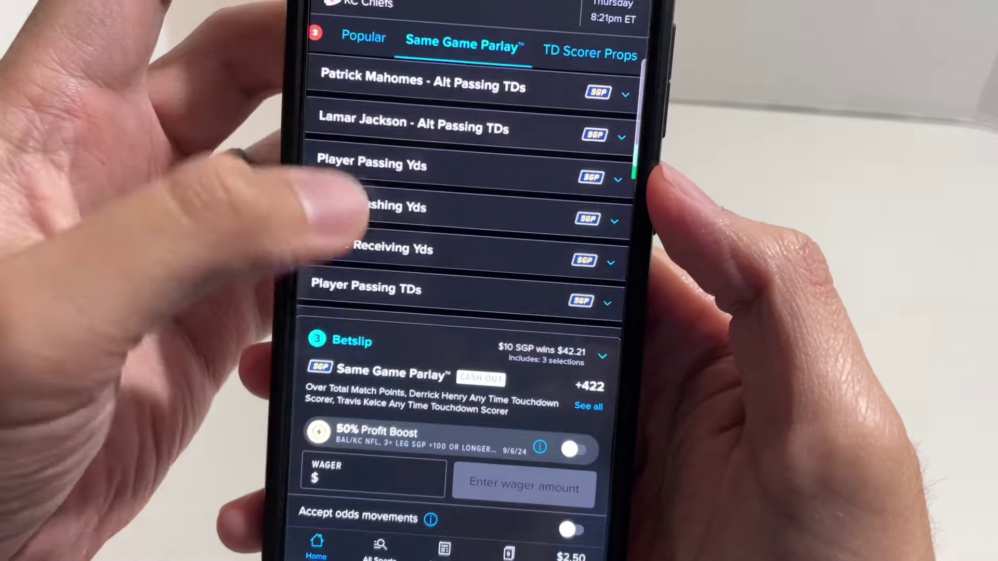
{"action": "scroll", "coordinate": [469, 196], "scroll_direction": "up", "scroll_amount": 10}
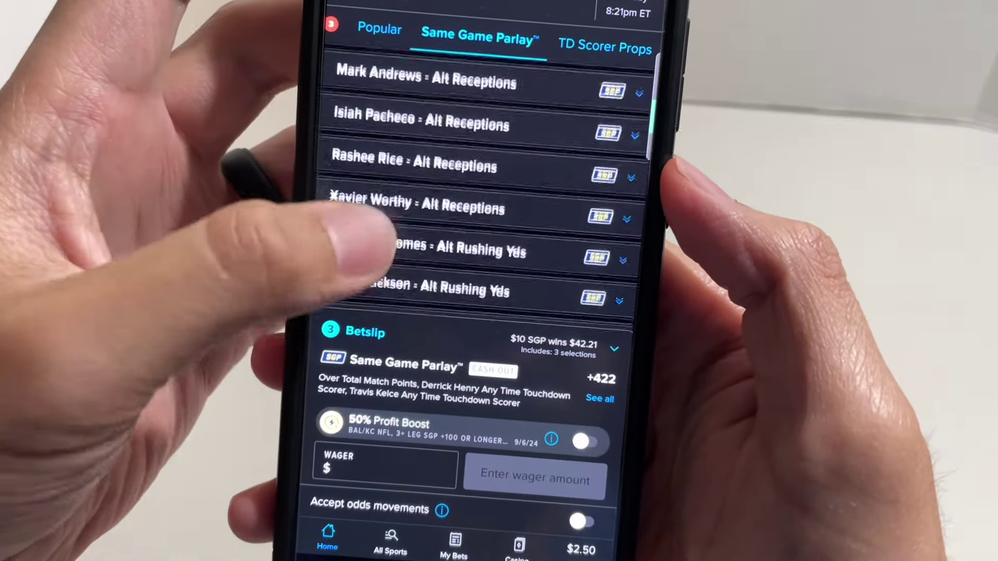
{"action": "scroll", "coordinate": [484, 196], "scroll_direction": "up", "scroll_amount": 3}
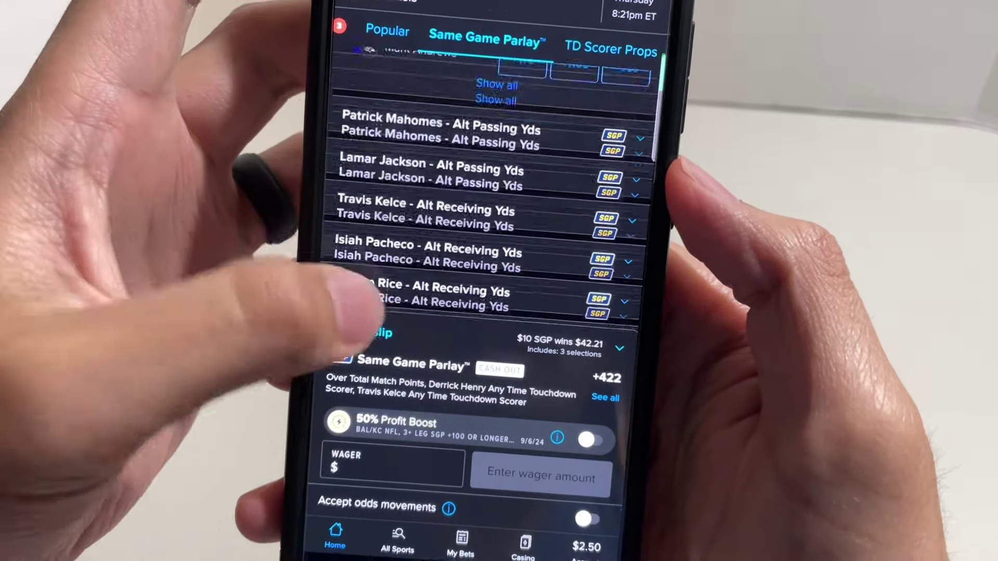
{"action": "scroll", "coordinate": [437, 195], "scroll_direction": "up", "scroll_amount": 2}
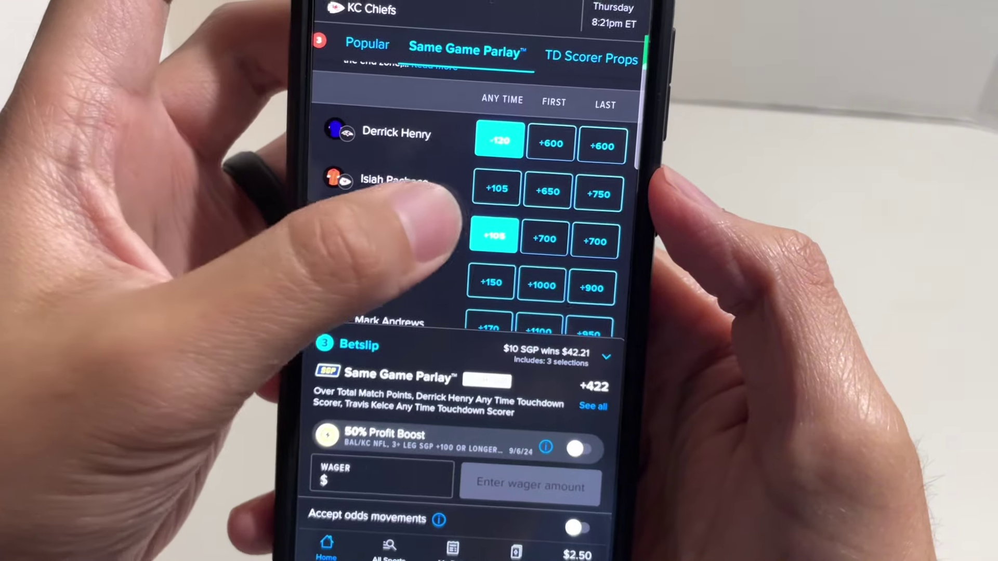
{"action": "scroll", "coordinate": [469, 195], "scroll_direction": "down", "scroll_amount": 2}
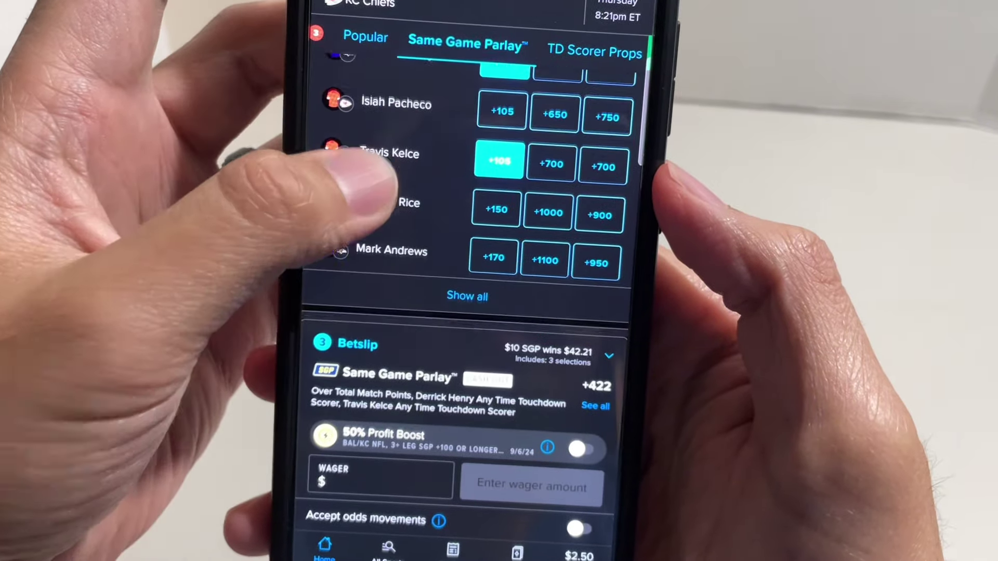
{"action": "scroll", "coordinate": [477, 195], "scroll_direction": "up", "scroll_amount": 2}
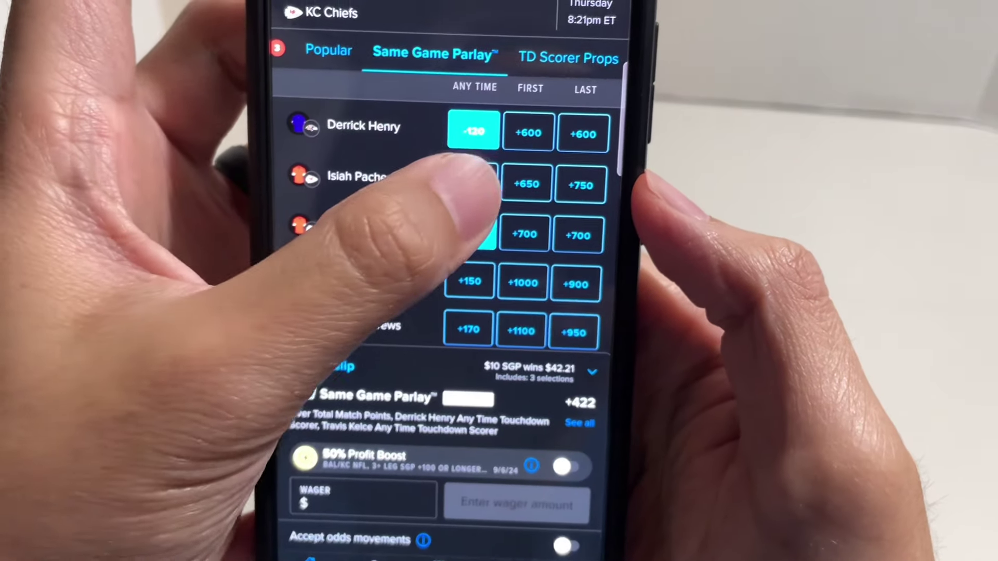
{"action": "left_click", "coordinate": [508, 166]}
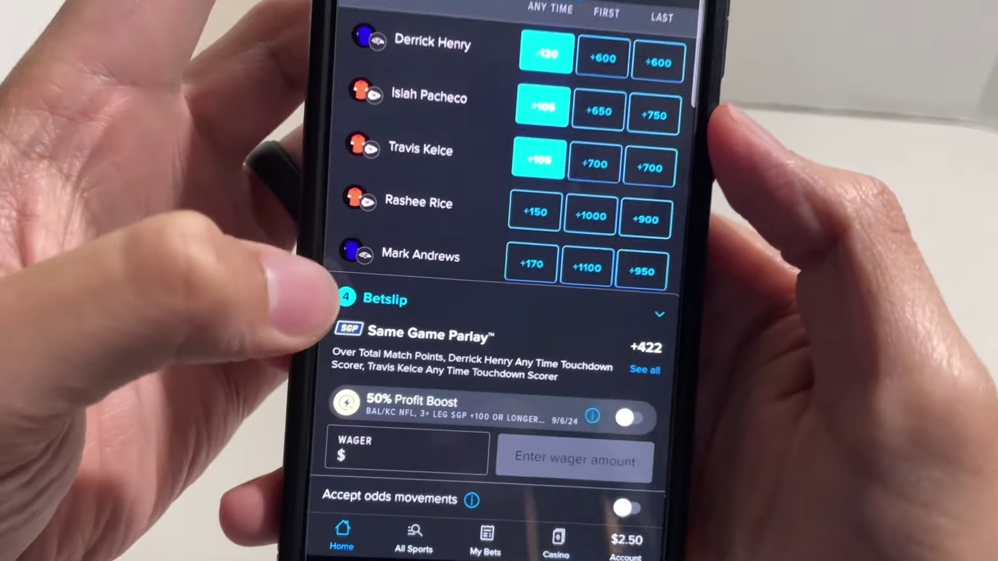
{"action": "left_click", "coordinate": [374, 318]}
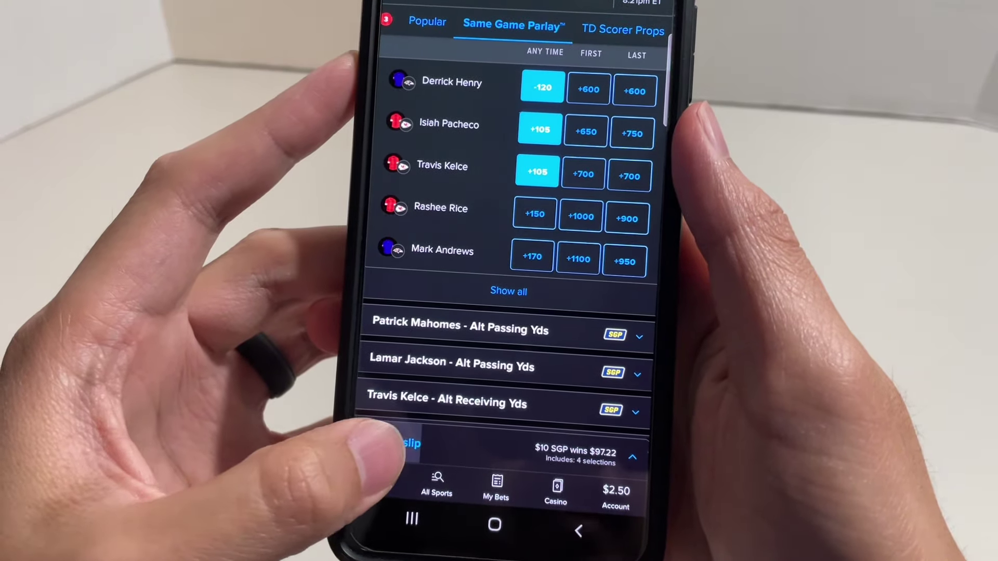
Review the four-leg betslip, briefly try the 50% Profit Boost, and enter a $5 wager.
{"action": "left_click", "coordinate": [405, 445]}
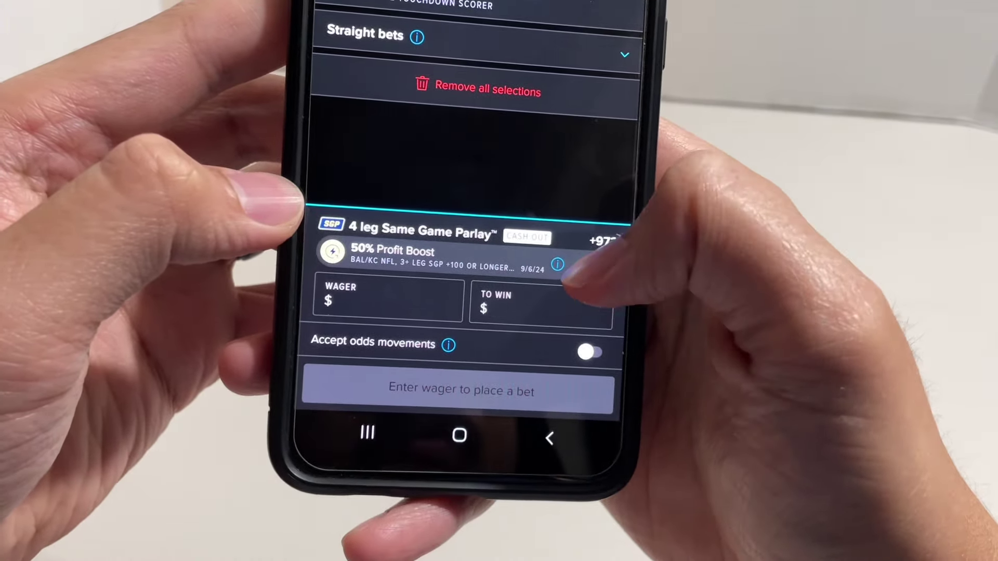
{"action": "left_click", "coordinate": [589, 266]}
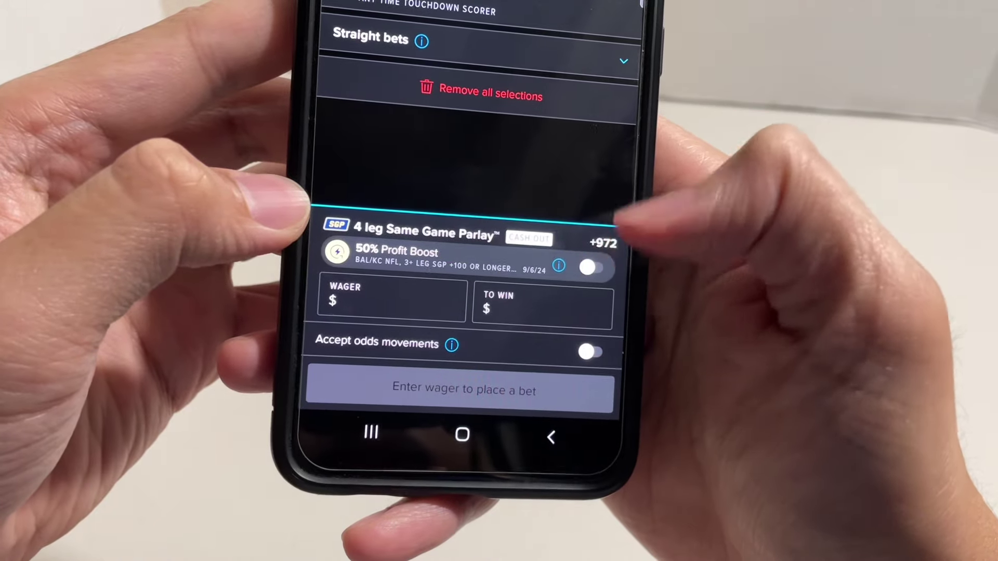
{"action": "left_click", "coordinate": [375, 300]}
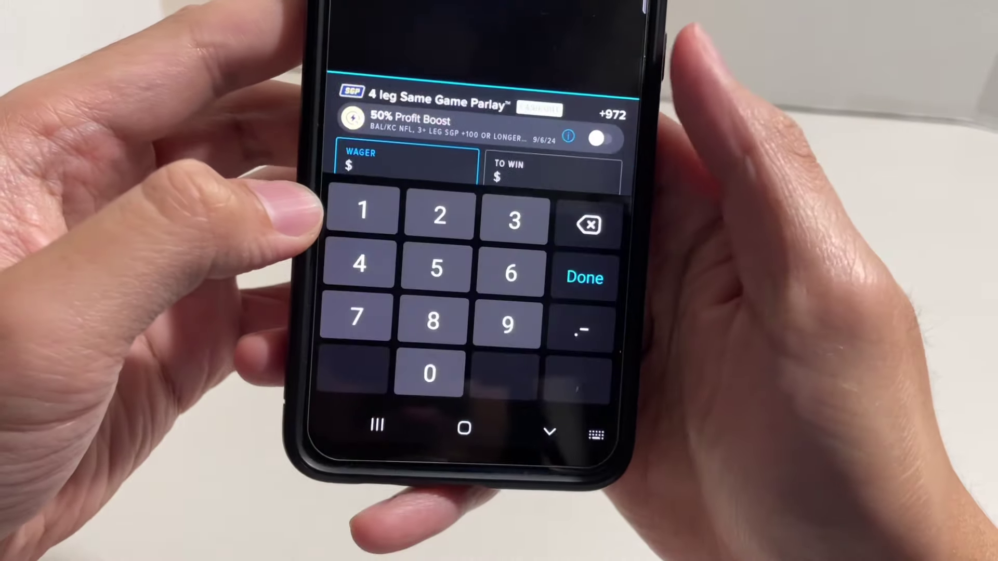
{"action": "type", "text": "5"}
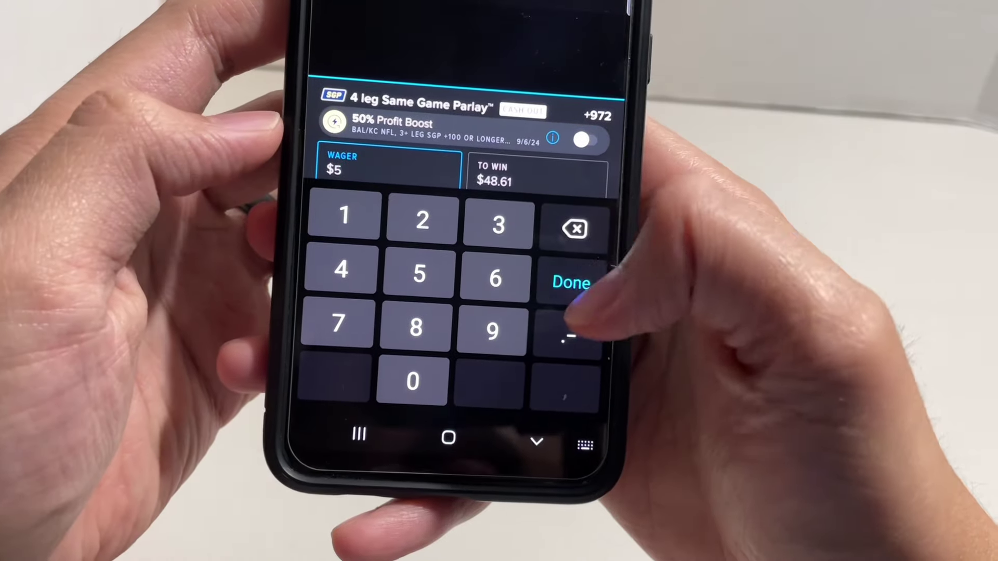
{"action": "left_click", "coordinate": [572, 283]}
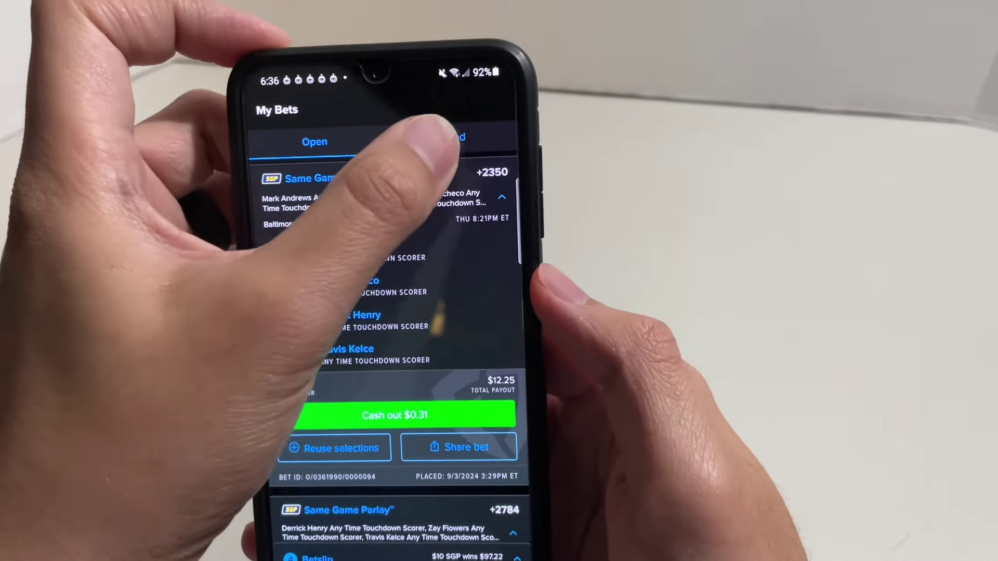
{"action": "left_click", "coordinate": [493, 102]}
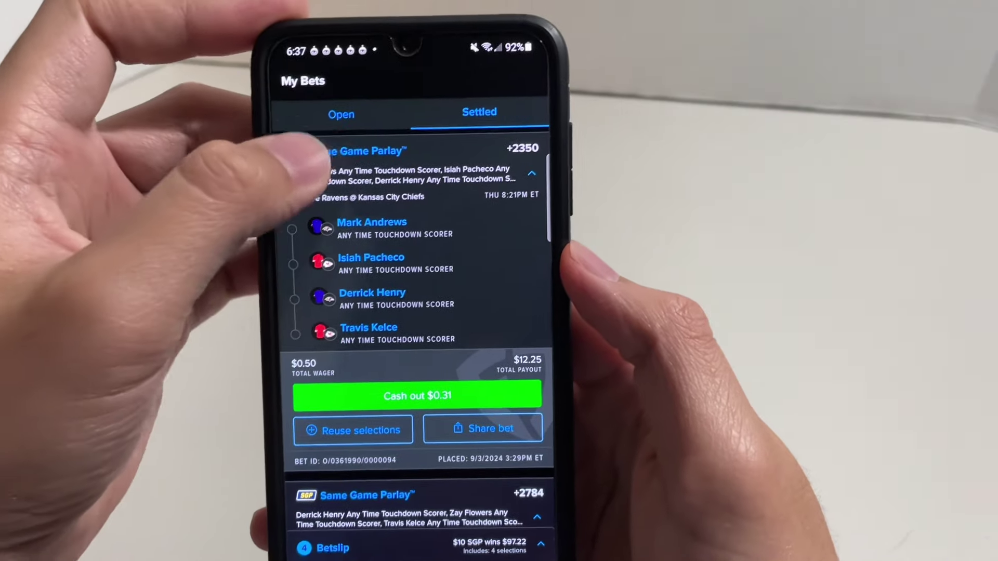
{"action": "left_click", "coordinate": [341, 114]}
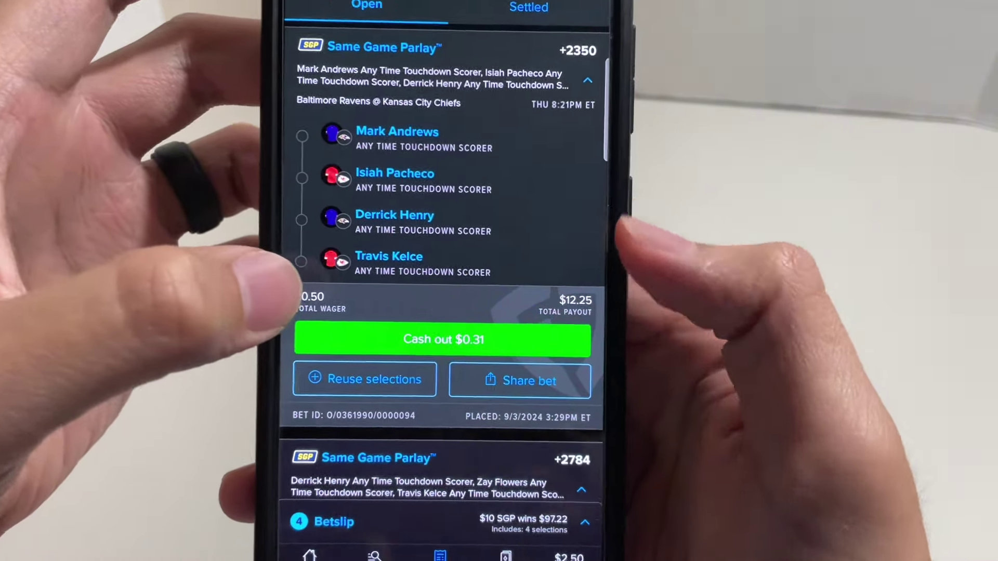
{"action": "scroll", "coordinate": [437, 313], "scroll_direction": "down", "scroll_amount": 5}
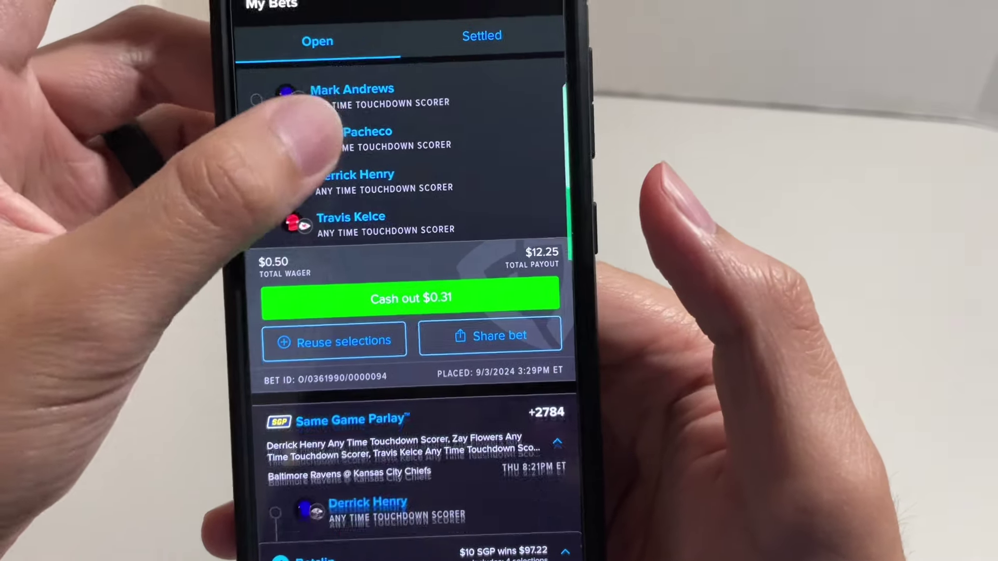
{"action": "scroll", "coordinate": [336, 254], "scroll_direction": "down", "scroll_amount": 2}
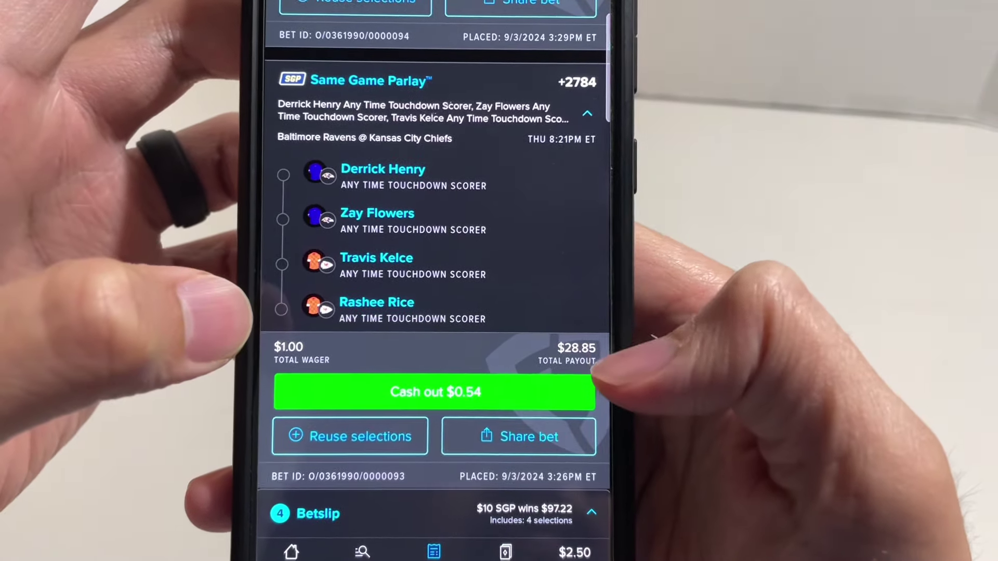
{"action": "scroll", "coordinate": [421, 274], "scroll_direction": "down", "scroll_amount": 3}
{"action": "scroll", "coordinate": [421, 312], "scroll_direction": "down", "scroll_amount": 3}
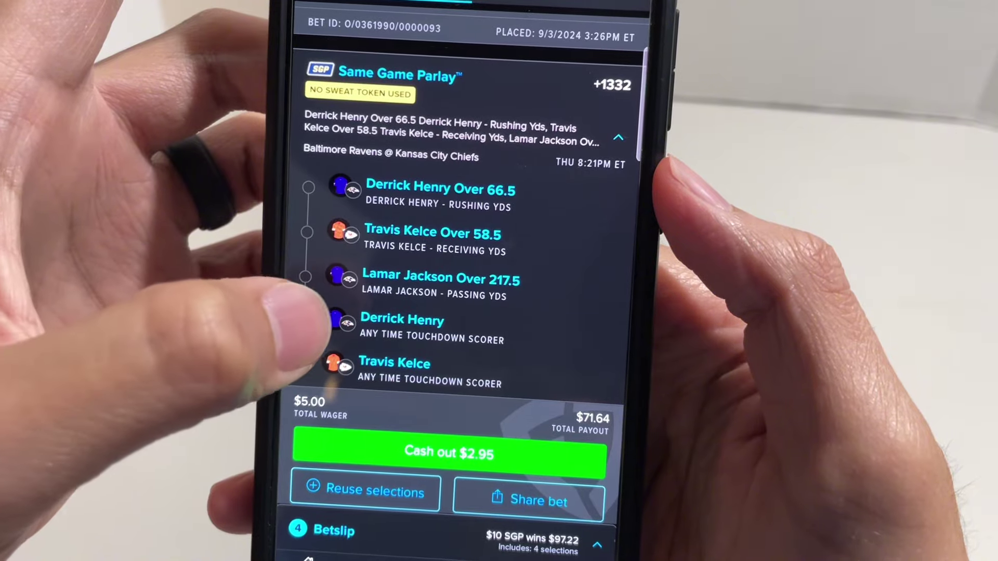
{"action": "scroll", "coordinate": [460, 281], "scroll_direction": "down", "scroll_amount": 2}
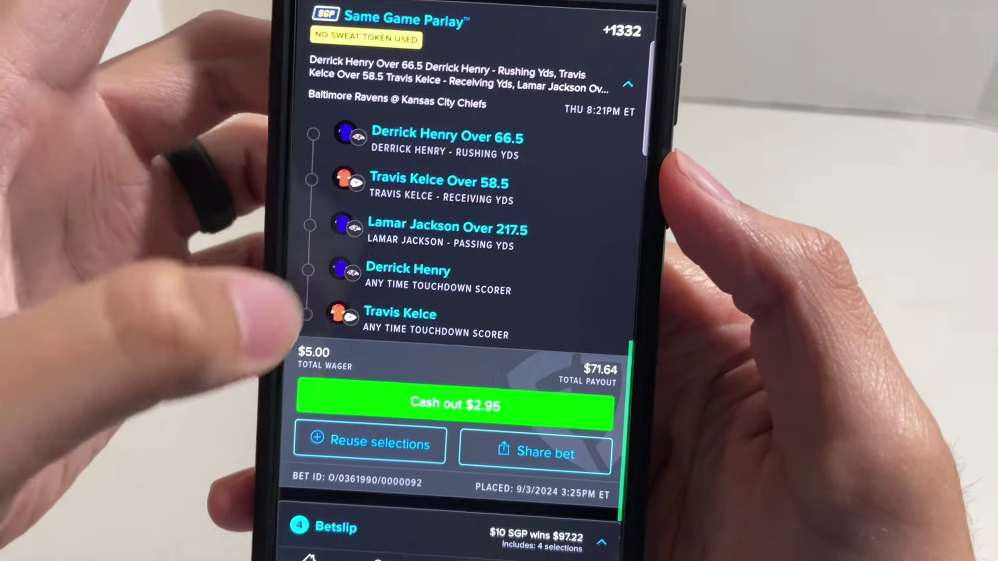